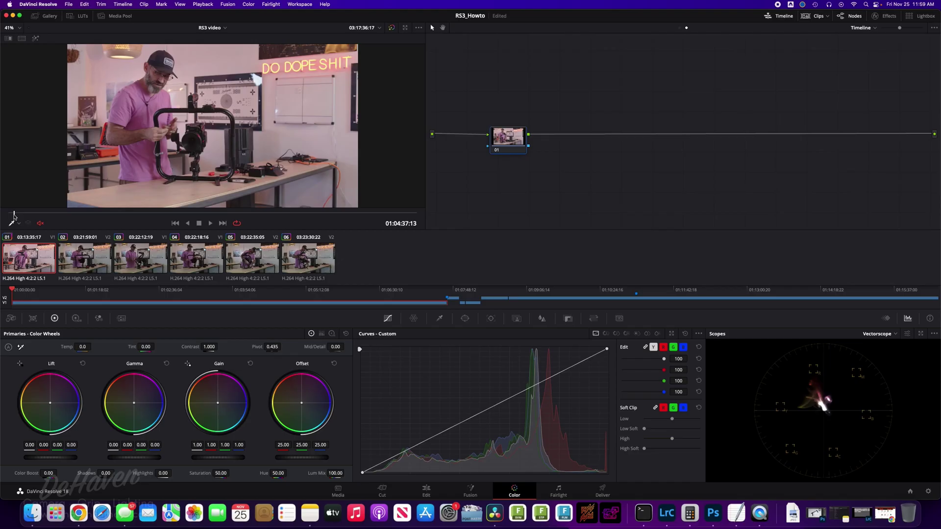
Move the playhead to 01:00:31:12 near the start of the first clip.
{"action": "left_click", "coordinate": [15, 216]}
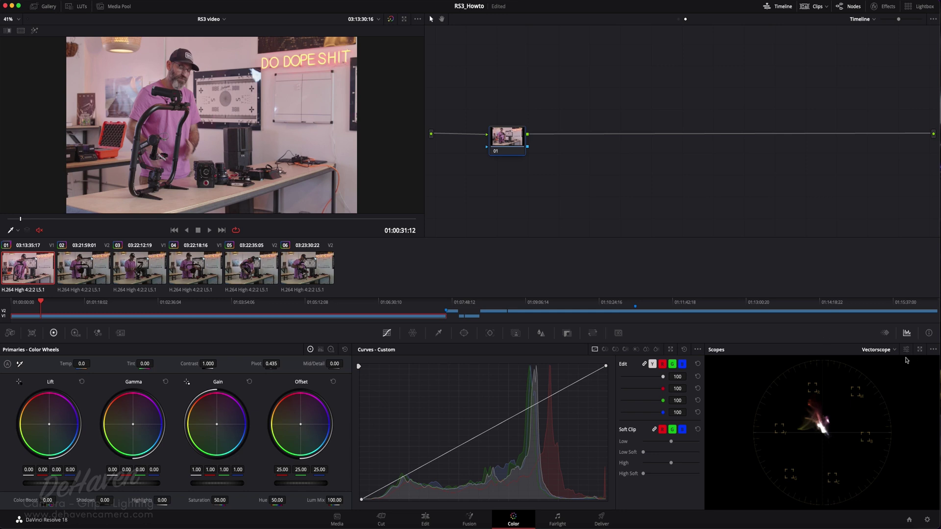
{"action": "left_click", "coordinate": [892, 350]}
{"action": "left_click", "coordinate": [893, 372]}
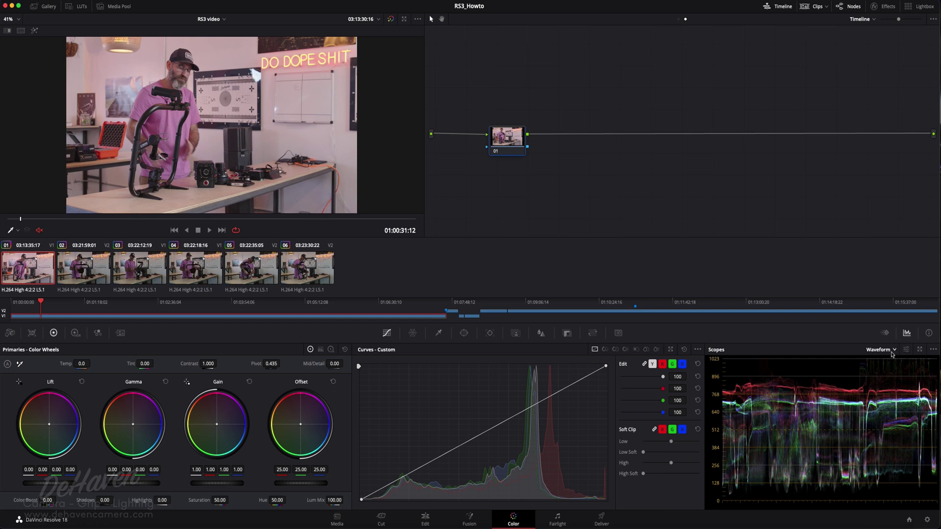
{"action": "left_click", "coordinate": [893, 351]}
{"action": "left_click", "coordinate": [883, 363]}
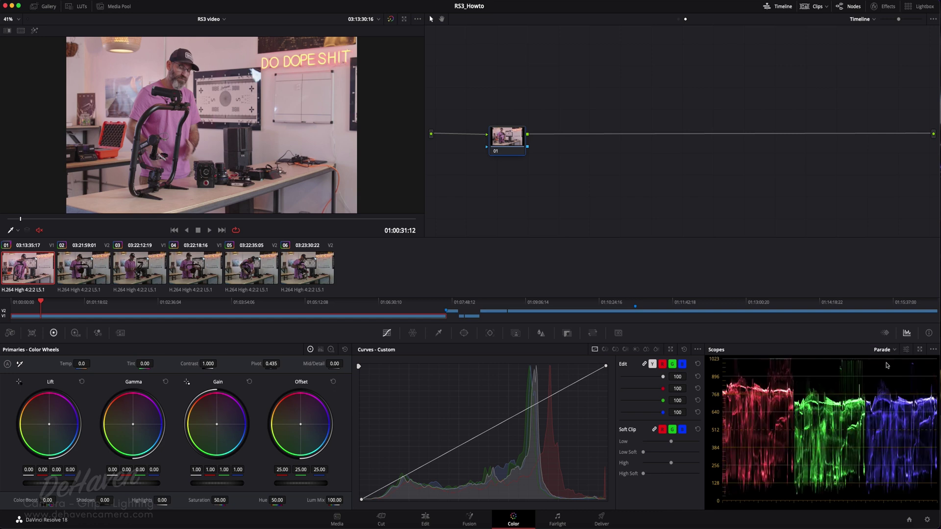
{"action": "left_click", "coordinate": [895, 351]}
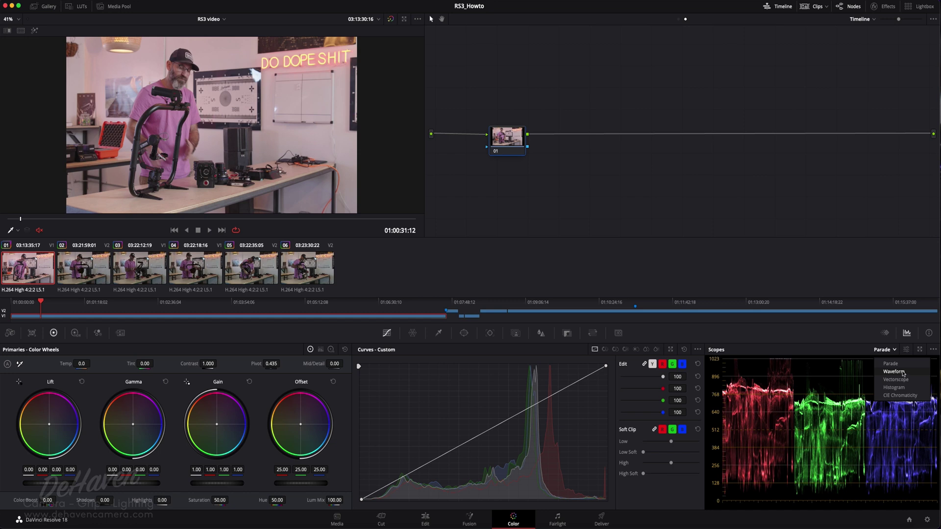
{"action": "left_click", "coordinate": [896, 379]}
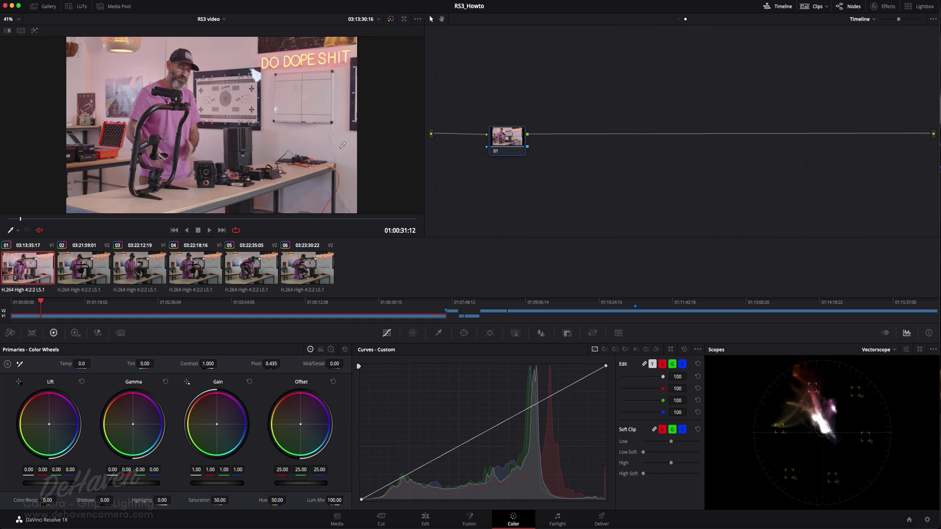
Show the Effects library to reach the Monitoring group with NobeOmniScope Connect.
{"action": "left_click", "coordinate": [882, 6]}
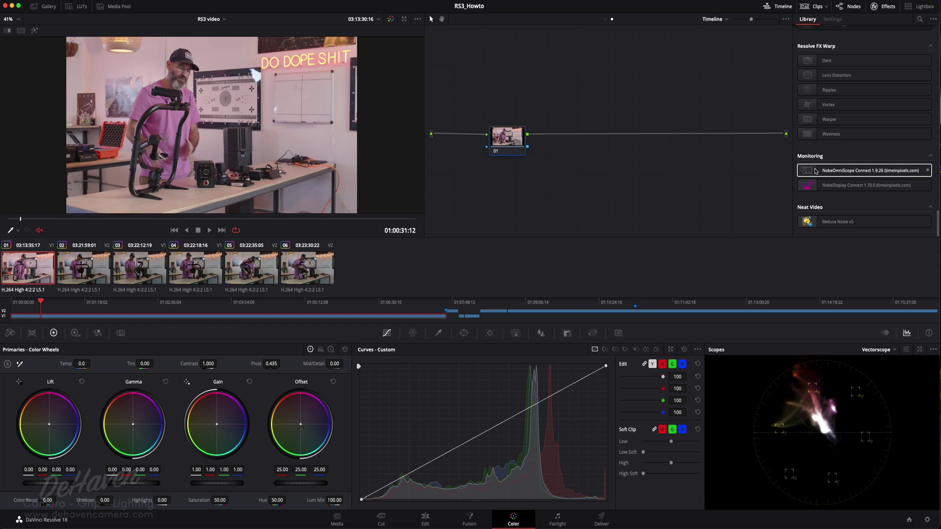
Apply NobeOmniScope Connect to node 01, open its display and connect it to DaVinci Resolve.
{"action": "left_click_drag", "start_coordinate": [815, 172], "coordinate": [512, 140]}
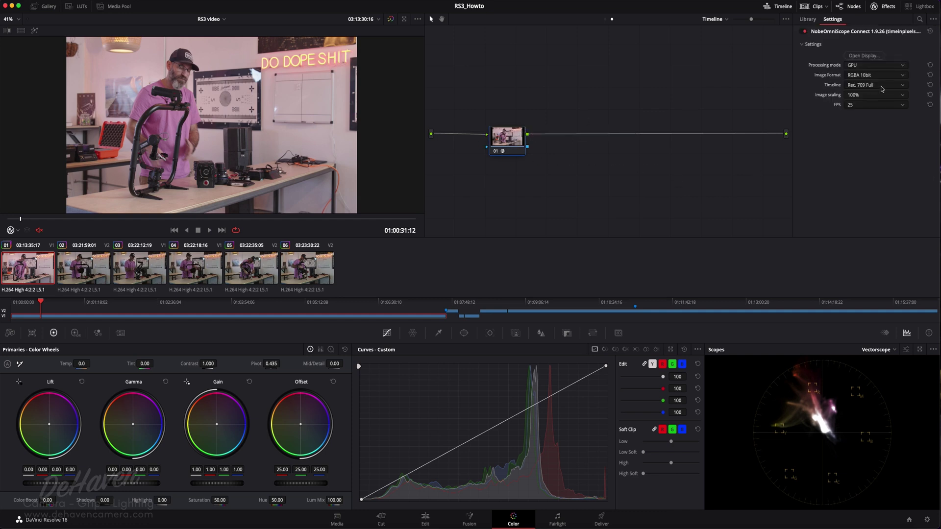
{"action": "left_click", "coordinate": [872, 56]}
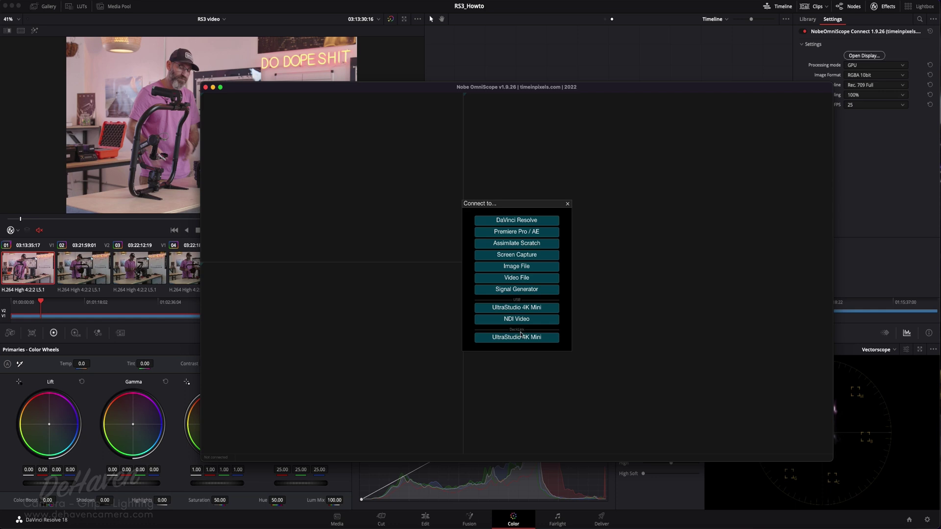
{"action": "left_click", "coordinate": [534, 220]}
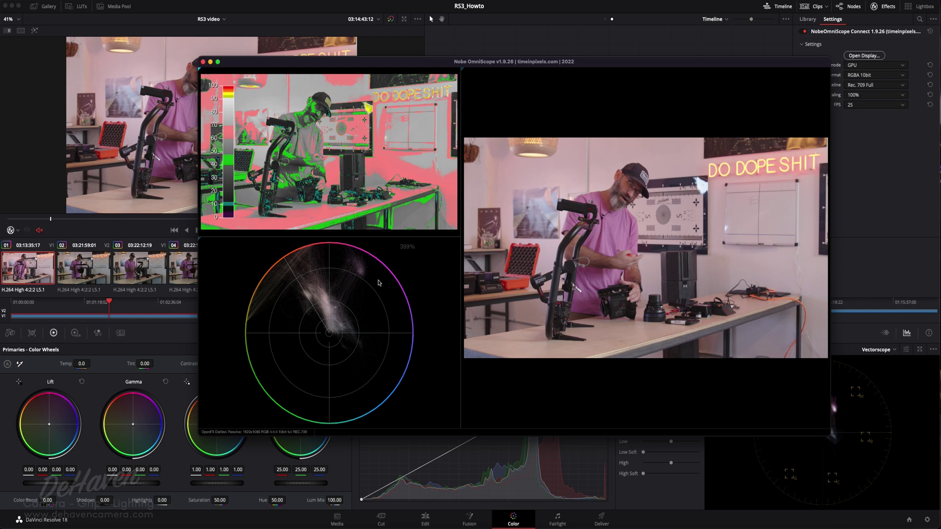
Cycle the OmniScope panel through Waveform, Sat / Lum and RGB histogram, then back to Vectorscope.
{"action": "right_click", "coordinate": [420, 275]}
{"action": "mouse_move", "coordinate": [420, 278]}
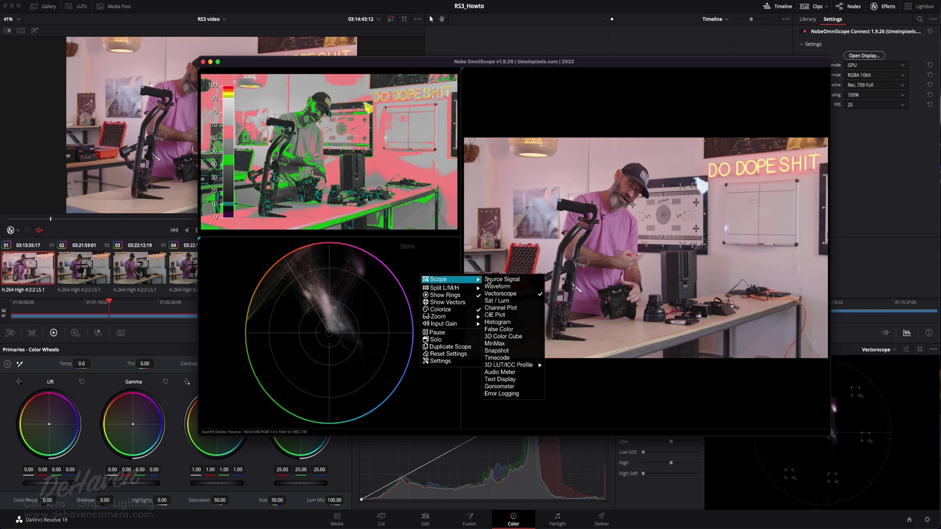
{"action": "left_click", "coordinate": [495, 288]}
{"action": "right_click", "coordinate": [428, 276]}
{"action": "mouse_move", "coordinate": [443, 277]}
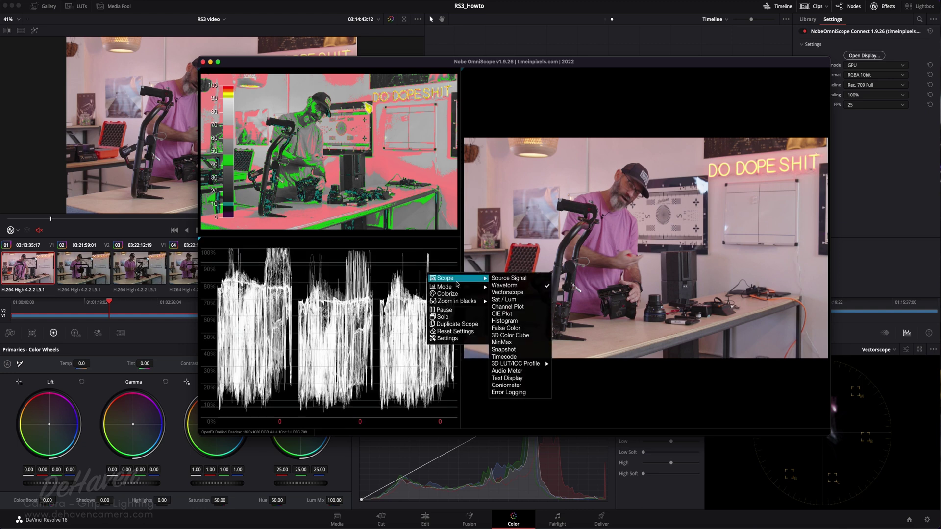
{"action": "left_click", "coordinate": [503, 299]}
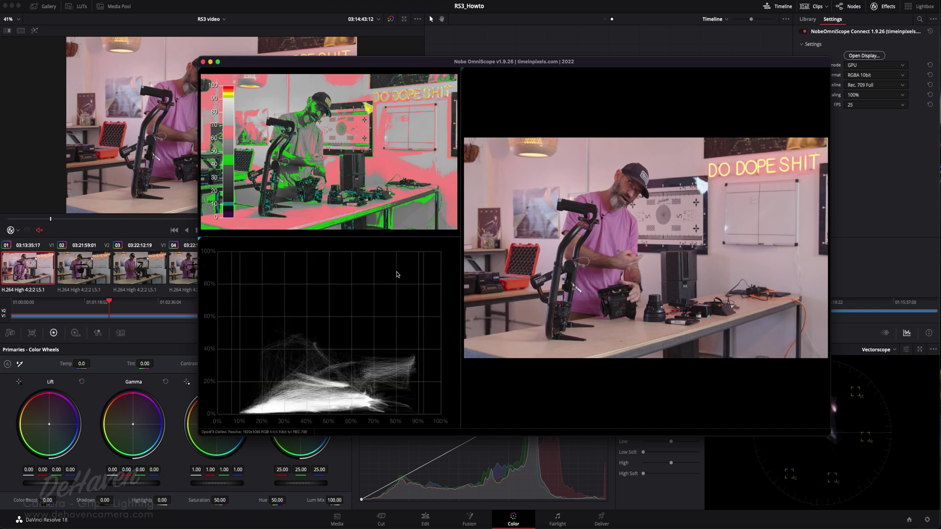
{"action": "right_click", "coordinate": [398, 273]}
{"action": "mouse_move", "coordinate": [416, 277]}
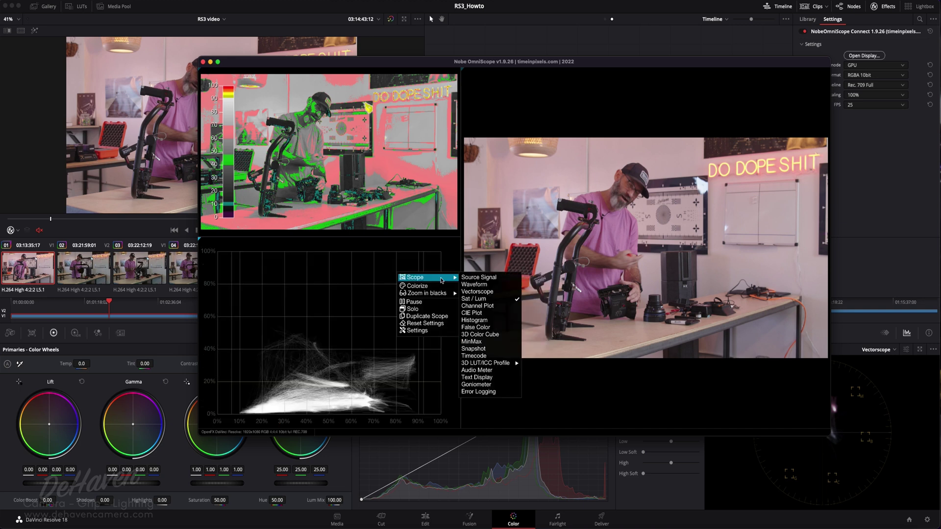
{"action": "left_click", "coordinate": [487, 320]}
{"action": "right_click", "coordinate": [402, 297]}
{"action": "mouse_move", "coordinate": [426, 302]}
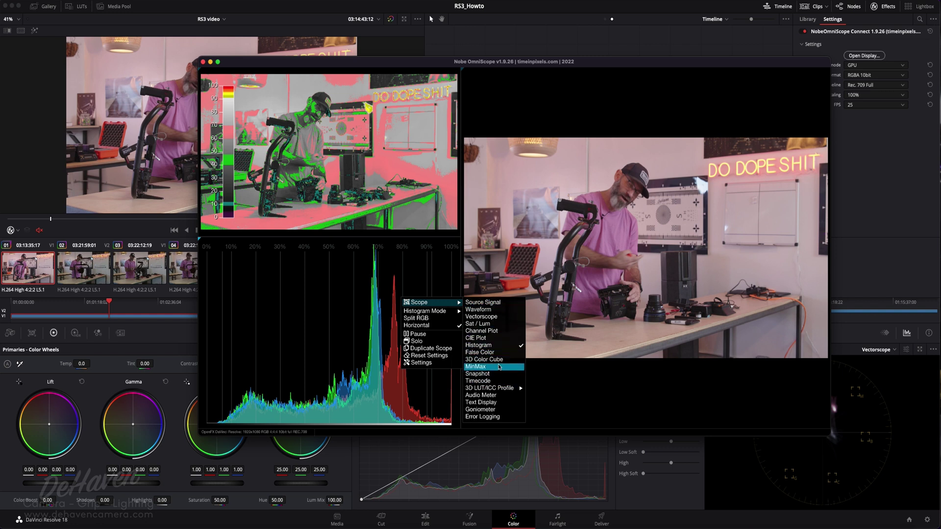
{"action": "mouse_move", "coordinate": [503, 389]}
{"action": "left_click", "coordinate": [490, 316]}
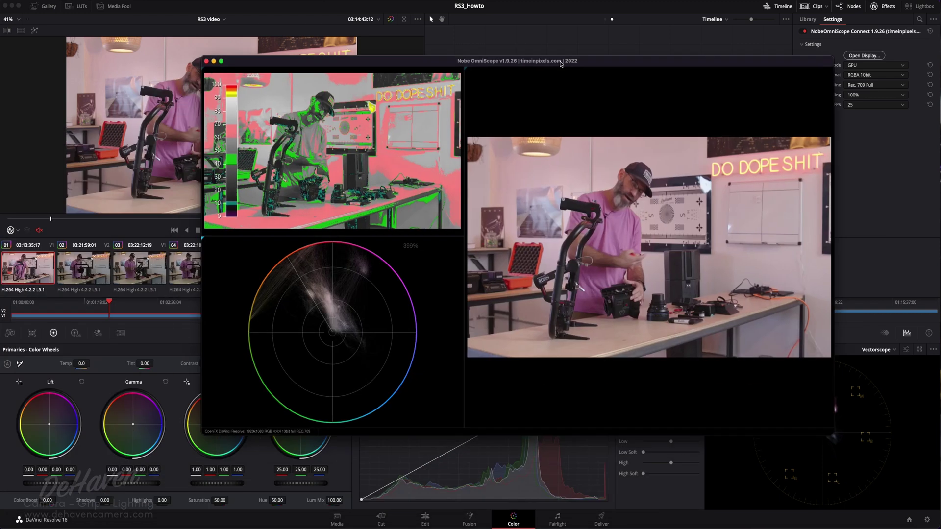
Move the OmniScope window left and switch Resolve's built-in scope to Waveform.
{"action": "left_click_drag", "start_coordinate": [559, 63], "coordinate": [460, 59]}
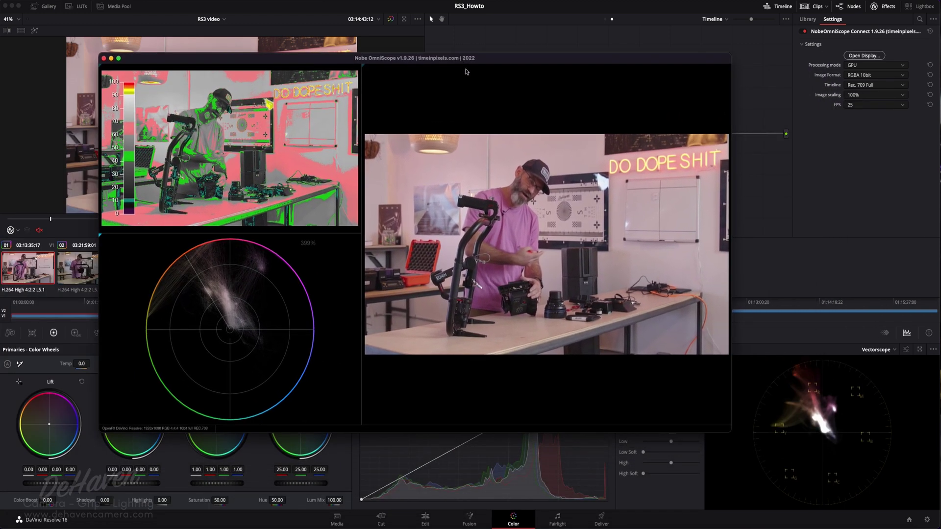
{"action": "left_click", "coordinate": [894, 350]}
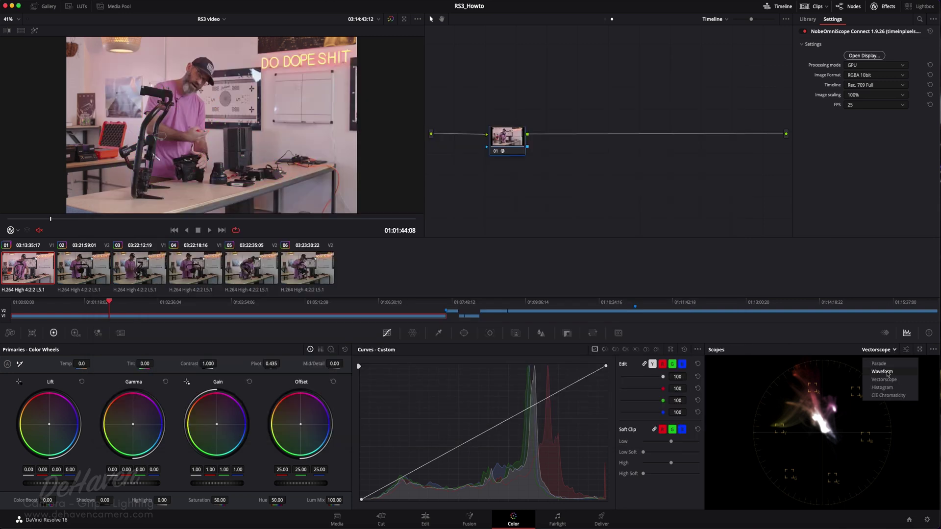
{"action": "left_click", "coordinate": [887, 373]}
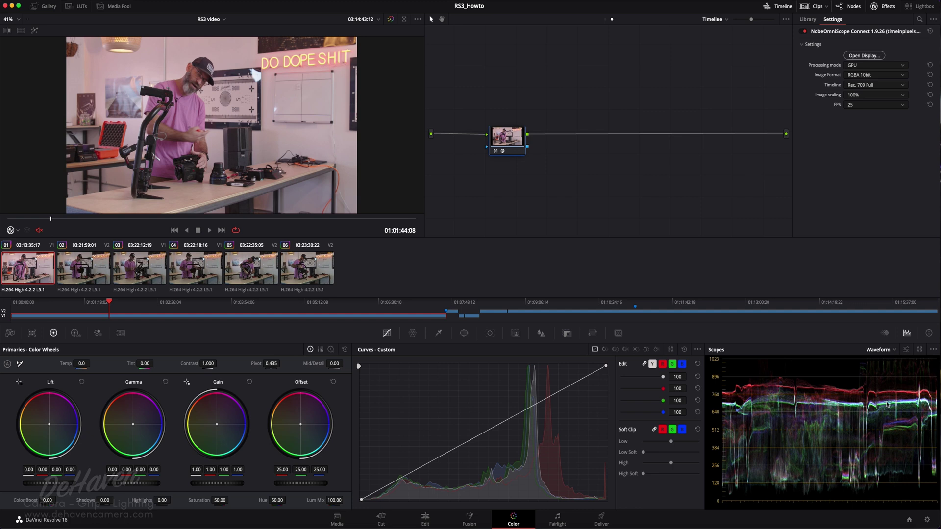
{"action": "key", "text": "super+Tab"}
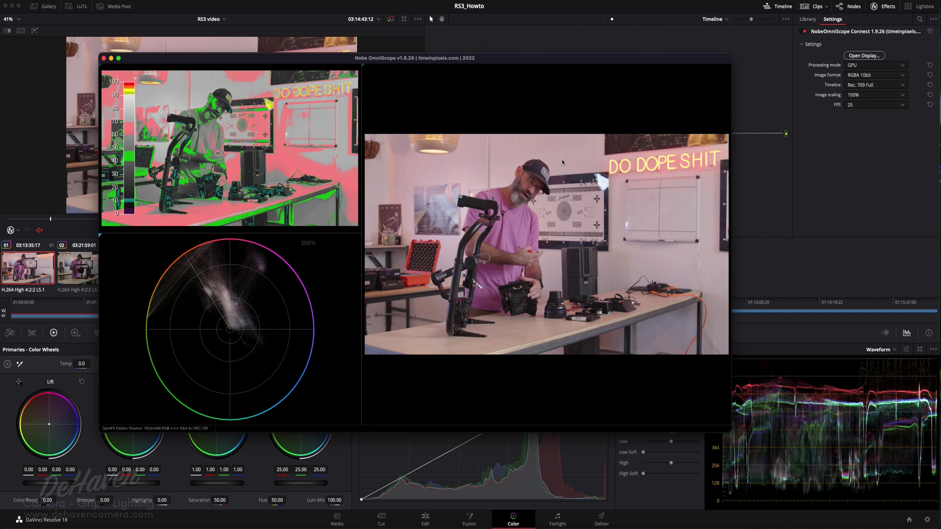
Probe pixel colours down the OmniScope image, reading RGB 192/170/172.
{"action": "mouse_move", "coordinate": [554, 161]}
{"action": "left_mouse_down"}
{"action": "mouse_move", "coordinate": [510, 196]}
{"action": "mouse_move", "coordinate": [499, 242]}
{"action": "mouse_move", "coordinate": [541, 171]}
{"action": "mouse_move", "coordinate": [518, 215]}
{"action": "mouse_move", "coordinate": [519, 247]}
{"action": "mouse_move", "coordinate": [539, 177]}
{"action": "mouse_move", "coordinate": [517, 253]}
{"action": "mouse_move", "coordinate": [654, 271]}
{"action": "mouse_move", "coordinate": [633, 246]}
{"action": "left_mouse_up"}
Move the OmniScope window right and scrub the timeline to a frame where the man faces camera.
{"action": "left_click_drag", "start_coordinate": [287, 61], "coordinate": [376, 50]}
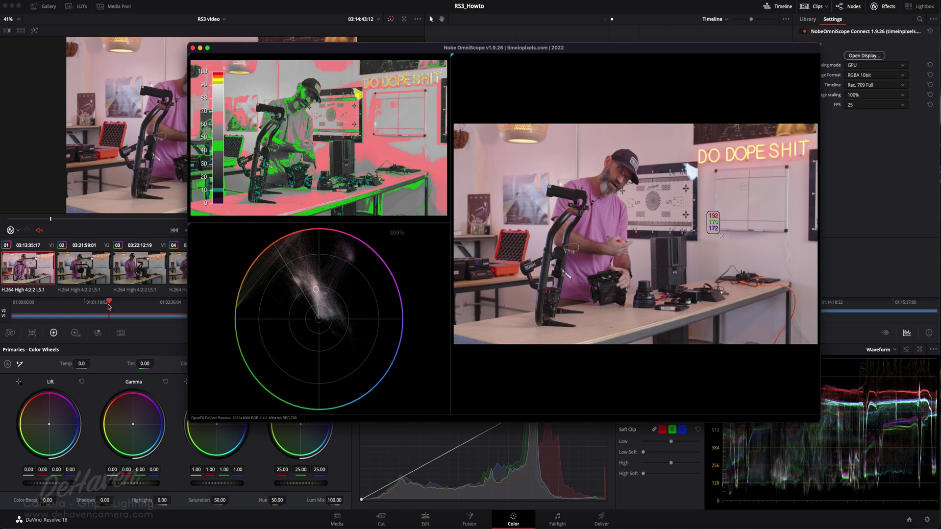
{"action": "left_click_drag", "start_coordinate": [110, 304], "coordinate": [154, 303]}
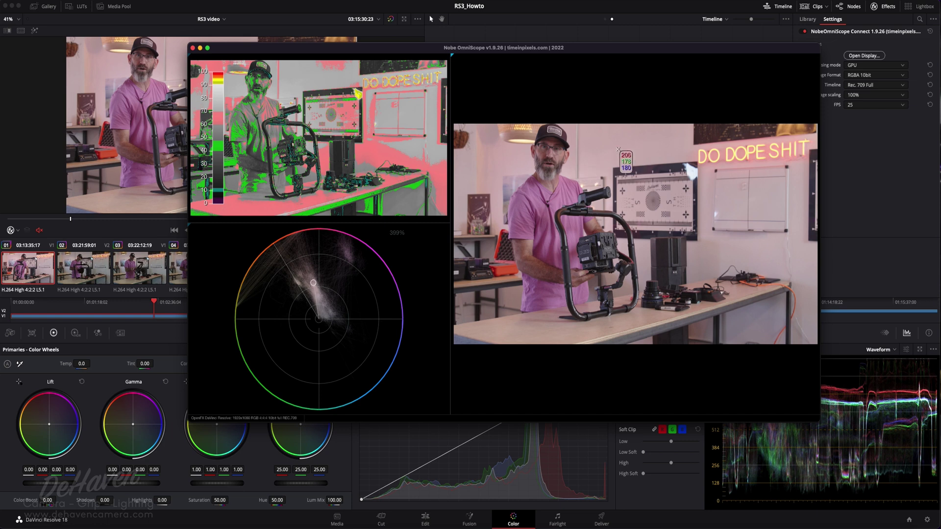
Pin RGB samples on the man's face and the dark box, then move the OmniScope window down-right.
{"action": "mouse_move", "coordinate": [728, 261]}
{"action": "left_click", "coordinate": [559, 156]}
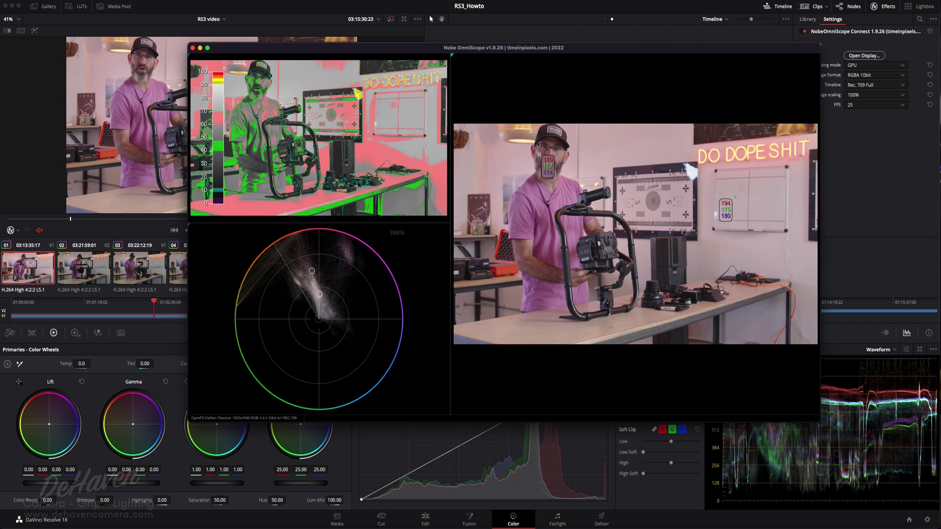
{"action": "left_click_drag", "start_coordinate": [559, 157], "coordinate": [560, 157]}
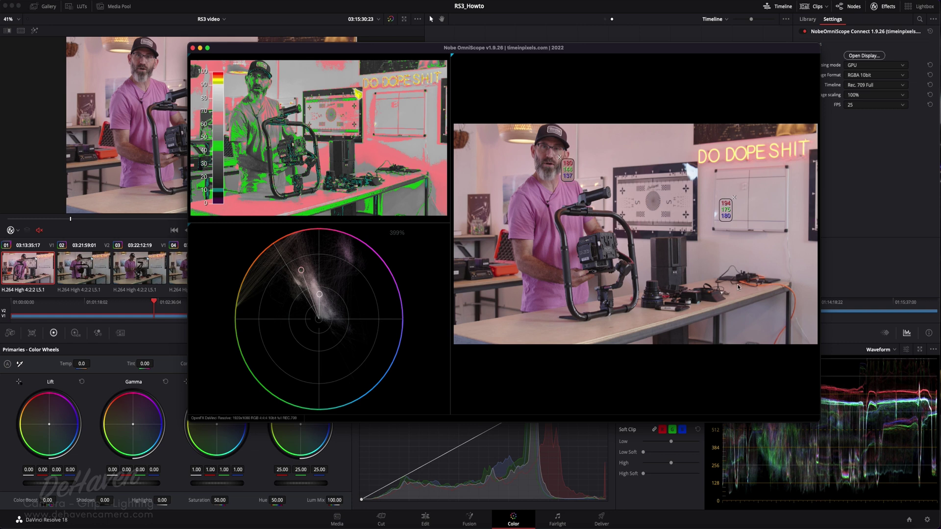
{"action": "left_click", "coordinate": [663, 254]}
{"action": "left_click_drag", "start_coordinate": [263, 53], "coordinate": [518, 131]}
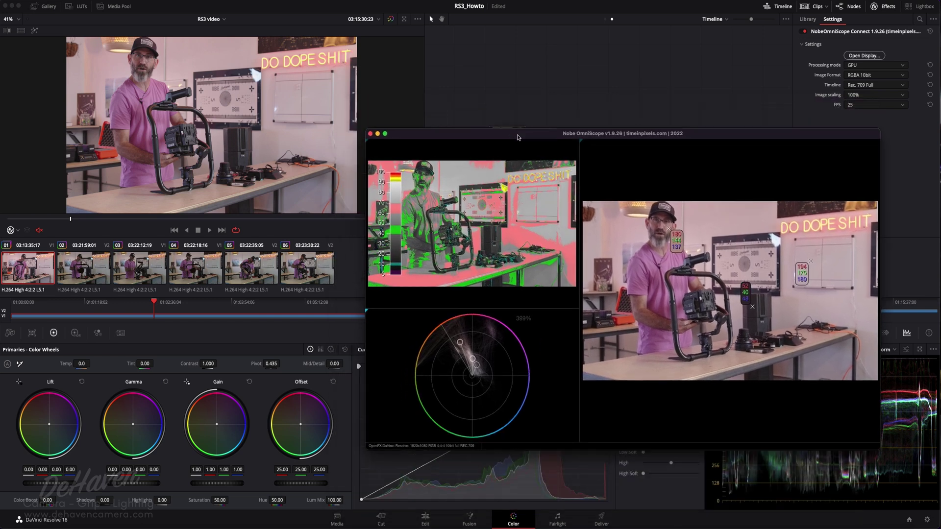
Show the clip node graph and confirm the ODT node uses the Sony SLog3SGamut3.CineToLC-709 LUT.
{"action": "left_click", "coordinate": [605, 20]}
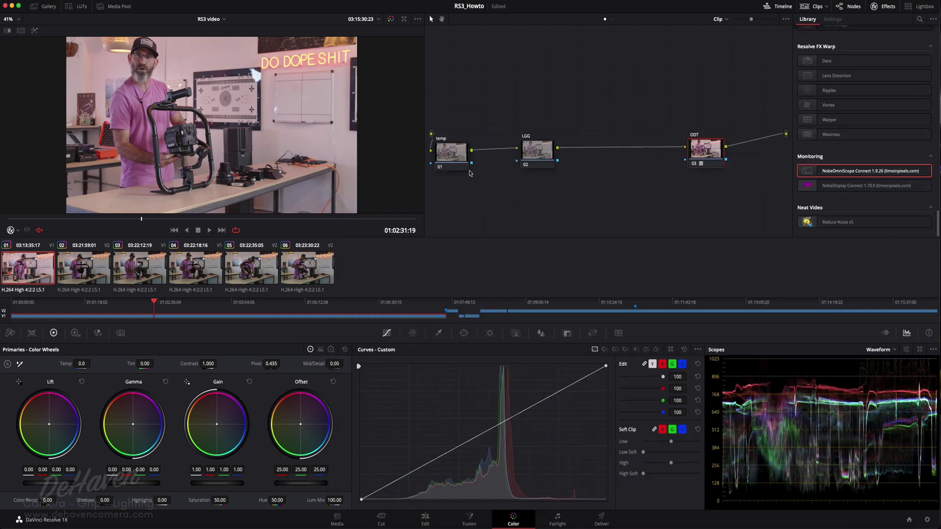
{"action": "left_click_drag", "start_coordinate": [461, 150], "coordinate": [572, 143]}
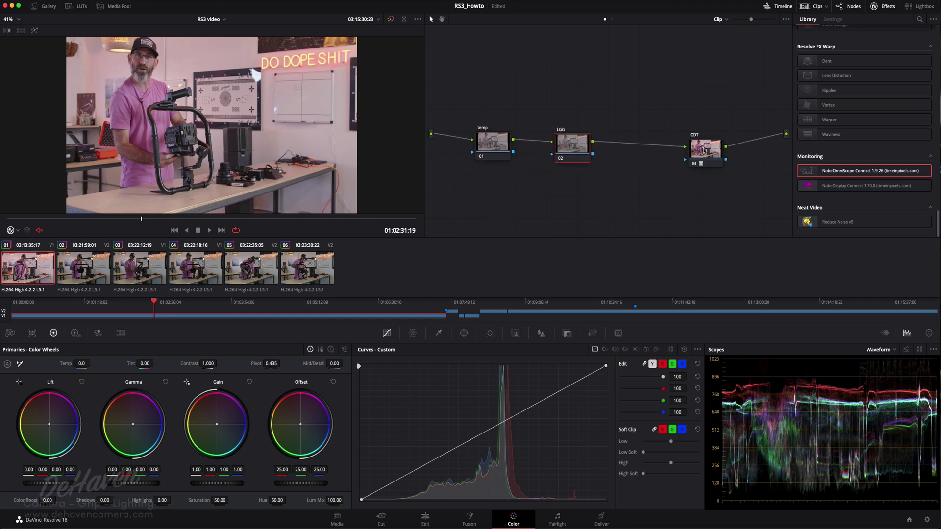
{"action": "left_click_drag", "start_coordinate": [705, 157], "coordinate": [670, 143]}
{"action": "right_click", "coordinate": [670, 137]}
{"action": "mouse_move", "coordinate": [698, 224]}
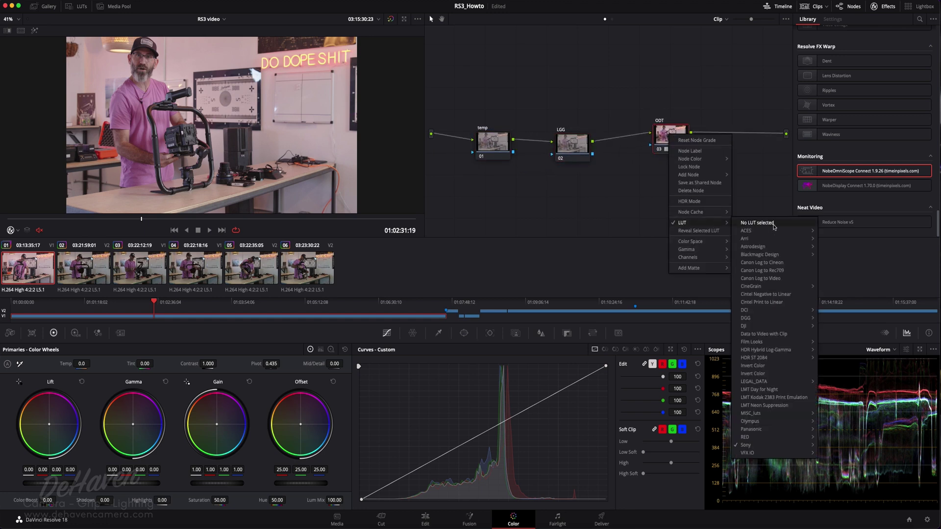
{"action": "mouse_move", "coordinate": [757, 446]}
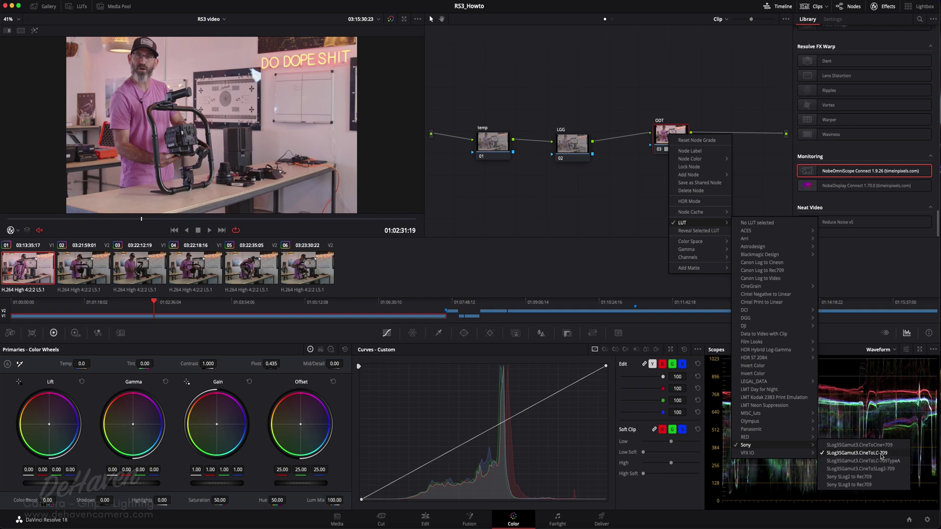
{"action": "left_click", "coordinate": [637, 155]}
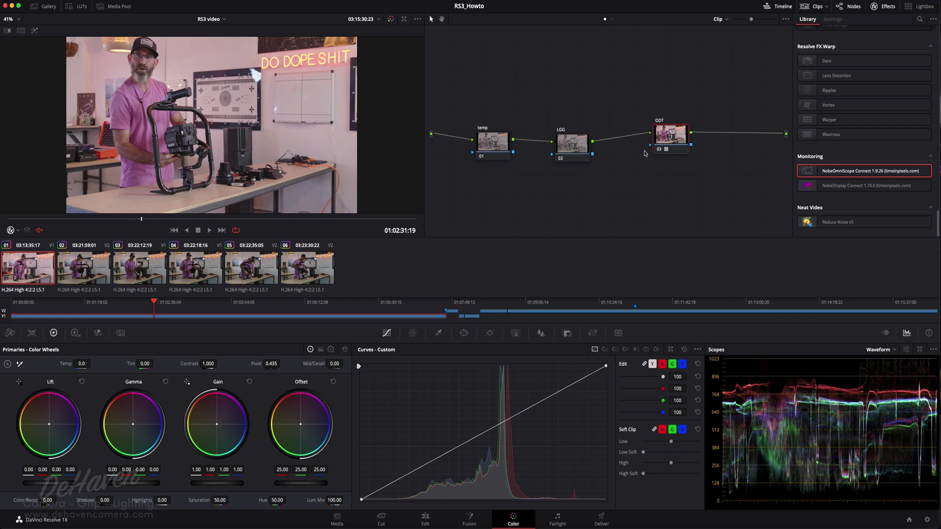
Reposition the ODT, LGG and temp nodes individually along the node graph.
{"action": "left_click_drag", "start_coordinate": [668, 139], "coordinate": [708, 122]}
{"action": "left_click_drag", "start_coordinate": [564, 147], "coordinate": [582, 131]}
{"action": "left_click_drag", "start_coordinate": [492, 141], "coordinate": [613, 137]}
{"action": "left_click_drag", "start_coordinate": [533, 138], "coordinate": [536, 135]}
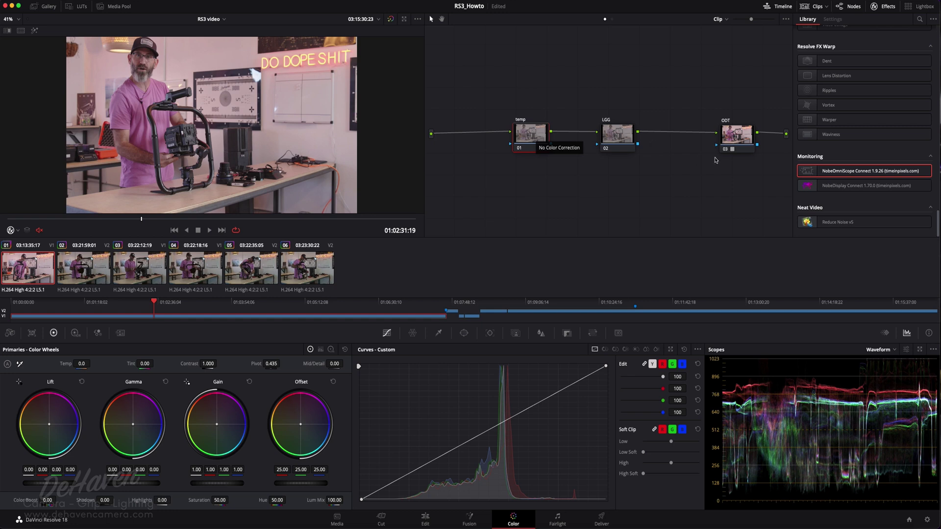
{"action": "left_click_drag", "start_coordinate": [733, 138], "coordinate": [681, 132]}
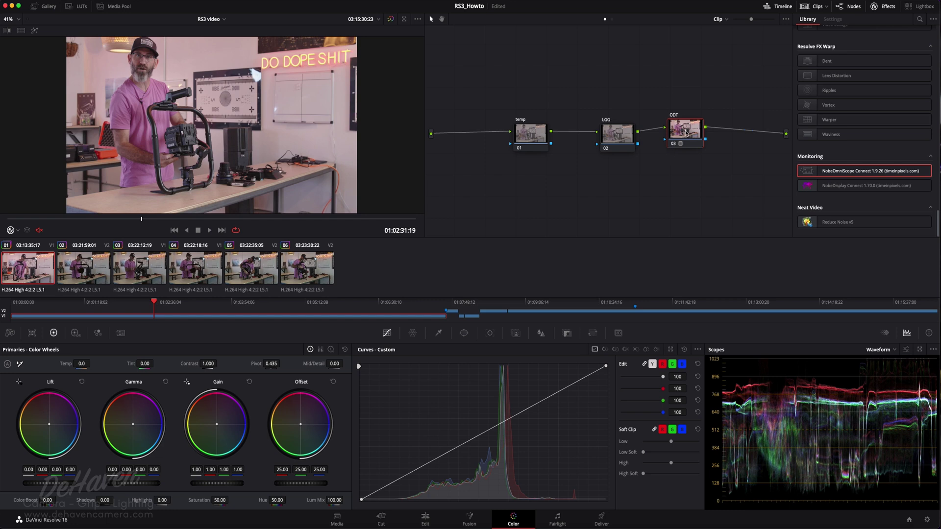
{"action": "left_click_drag", "start_coordinate": [685, 131], "coordinate": [689, 139]}
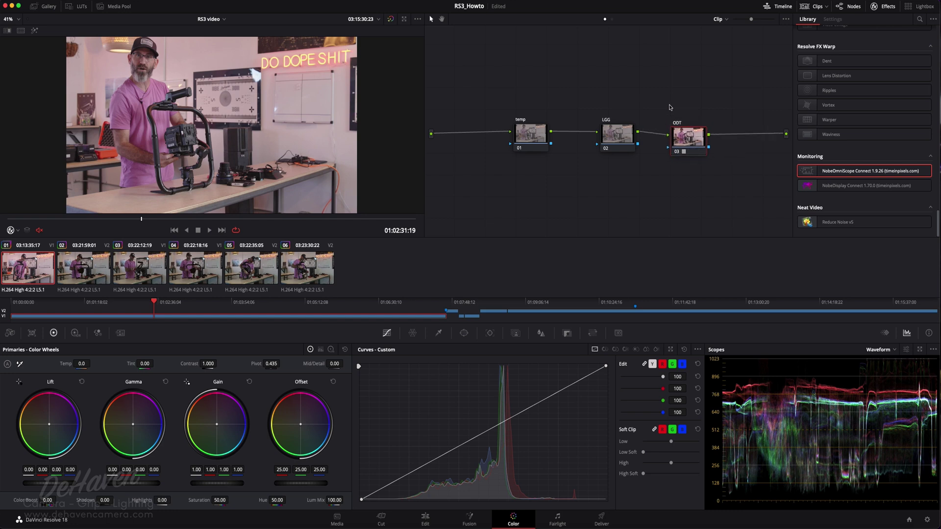
Box-select temp and LGG together and shift them left, nudging ODT slightly down.
{"action": "left_click_drag", "start_coordinate": [480, 76], "coordinate": [664, 207]}
{"action": "left_click", "coordinate": [611, 137]}
{"action": "left_click_drag", "start_coordinate": [611, 137], "coordinate": [574, 138]}
{"action": "left_click", "coordinate": [624, 196]}
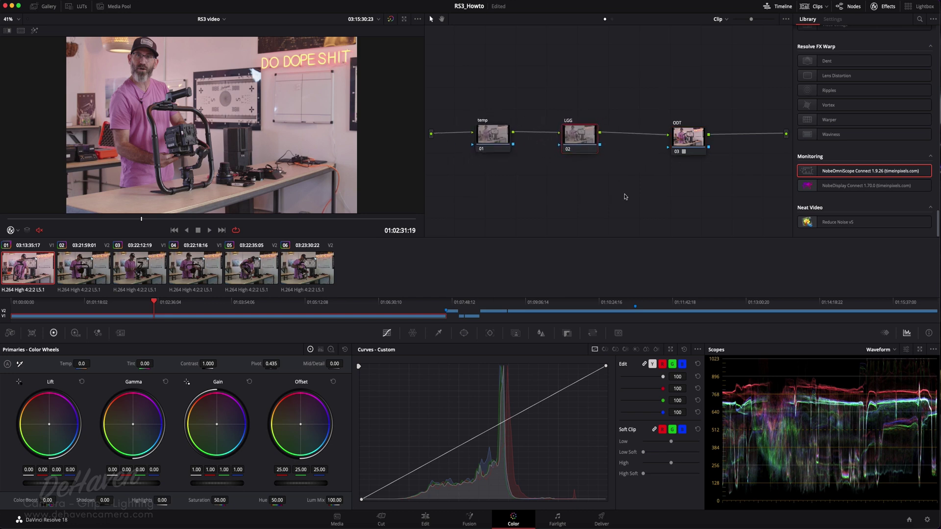
{"action": "left_click_drag", "start_coordinate": [453, 98], "coordinate": [623, 194]}
{"action": "left_click_drag", "start_coordinate": [599, 131], "coordinate": [574, 139]}
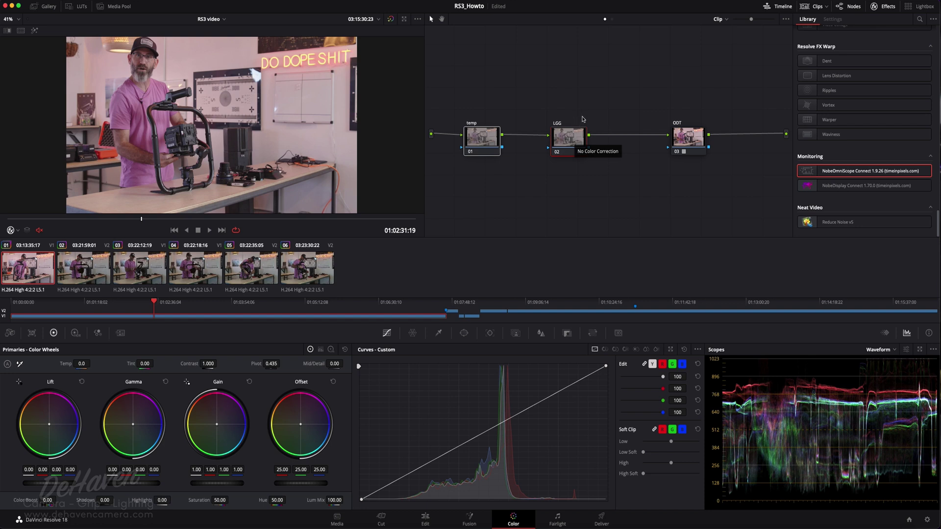
{"action": "left_click_drag", "start_coordinate": [446, 93], "coordinate": [636, 221]}
{"action": "left_click_drag", "start_coordinate": [568, 137], "coordinate": [563, 139]}
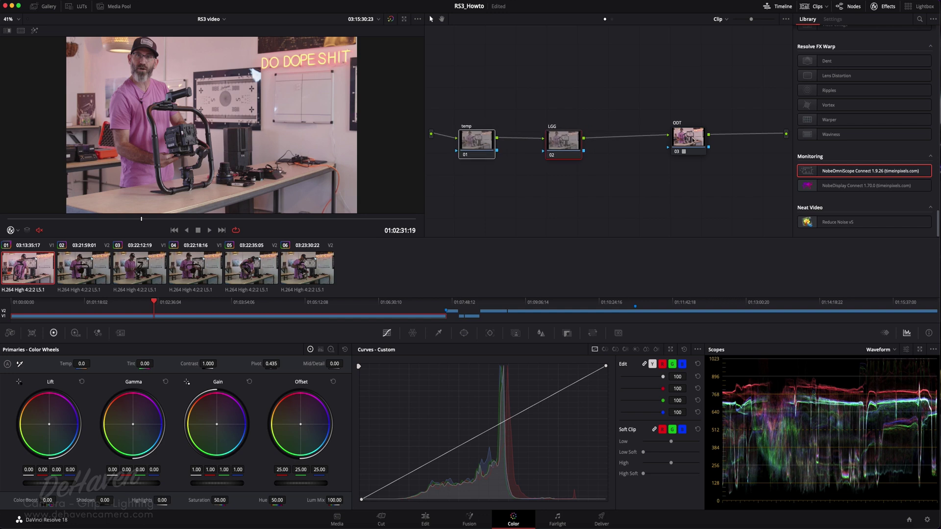
{"action": "left_click_drag", "start_coordinate": [691, 140], "coordinate": [691, 143]}
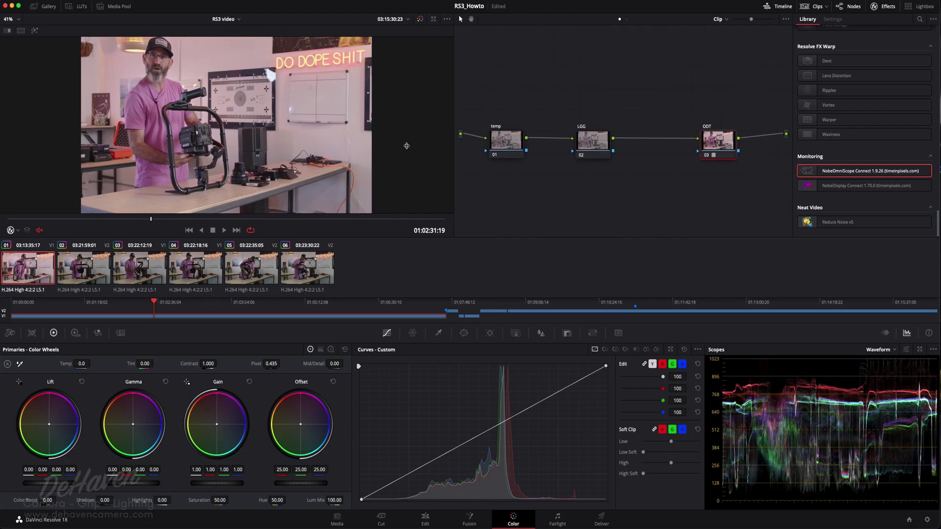
Shift all three nodes right, then space temp and LGG evenly ahead of ODT.
{"action": "left_click_drag", "start_coordinate": [432, 91], "coordinate": [736, 203]}
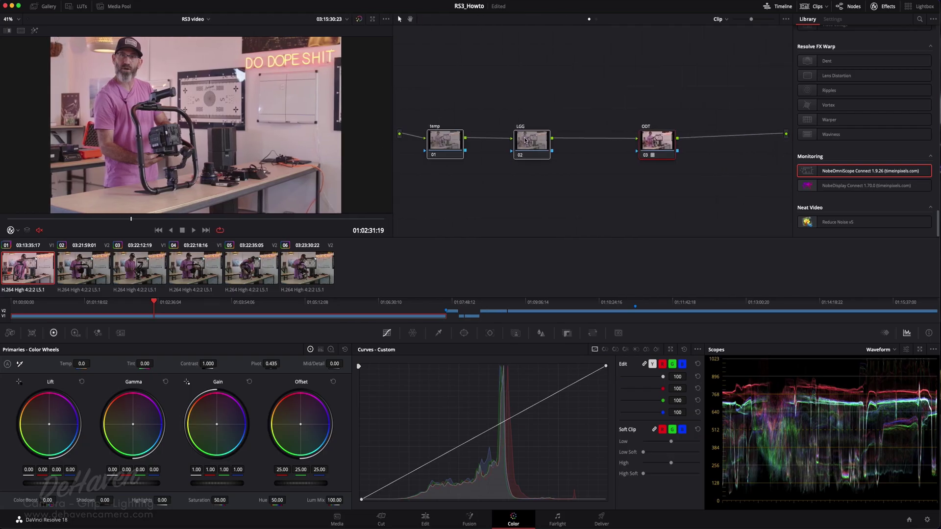
{"action": "left_click_drag", "start_coordinate": [520, 142], "coordinate": [551, 141]}
{"action": "left_click", "coordinate": [449, 170]}
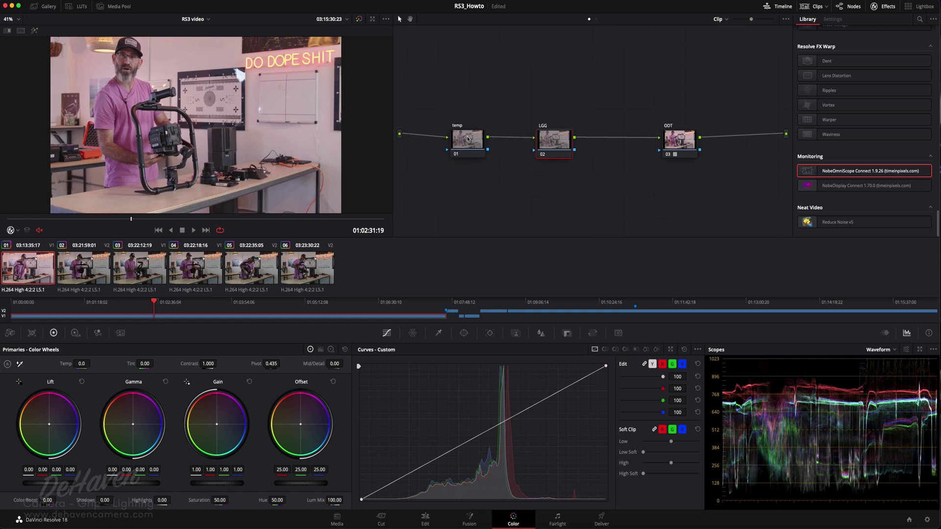
{"action": "left_click_drag", "start_coordinate": [467, 138], "coordinate": [473, 135]}
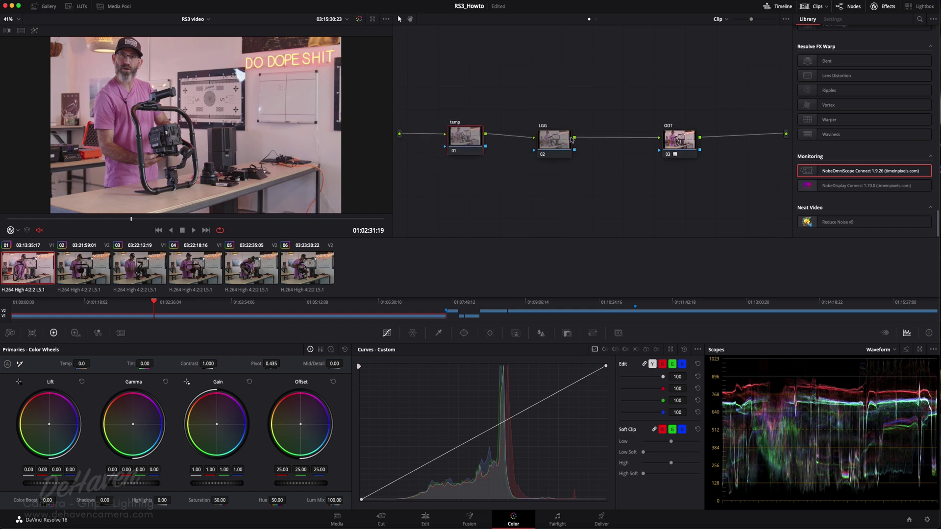
{"action": "left_click", "coordinate": [558, 142]}
{"action": "left_click_drag", "start_coordinate": [537, 137], "coordinate": [584, 144]}
{"action": "left_click", "coordinate": [456, 139]}
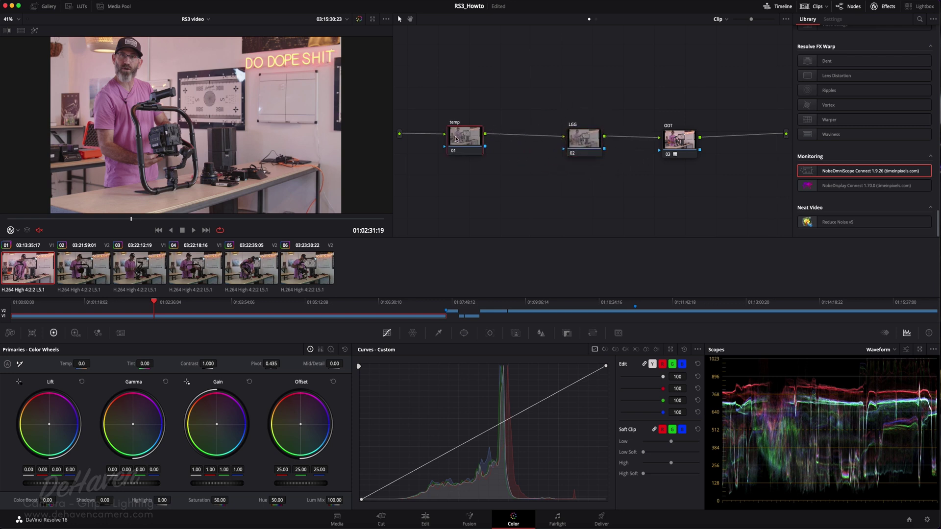
{"action": "left_click_drag", "start_coordinate": [466, 136], "coordinate": [457, 137]}
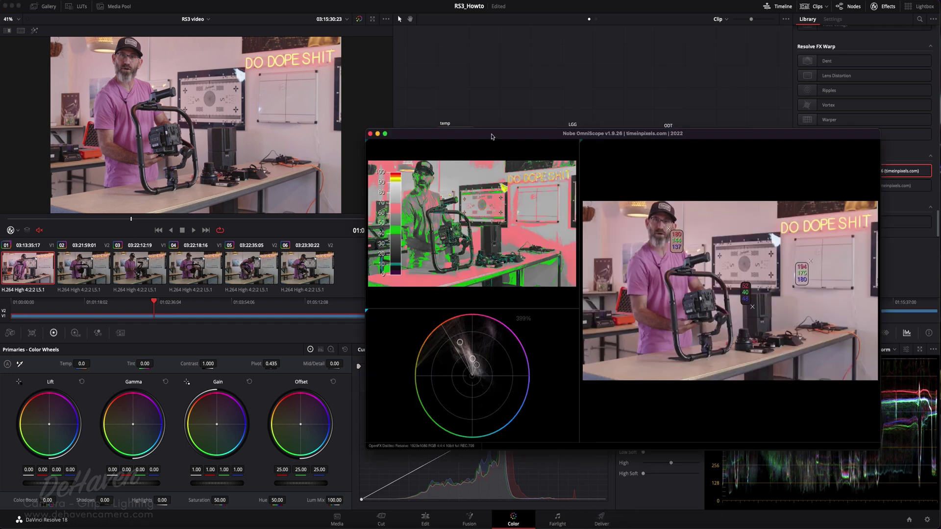
Move the OmniScope window up to the top of the screen.
{"action": "left_click_drag", "start_coordinate": [492, 137], "coordinate": [452, 18]}
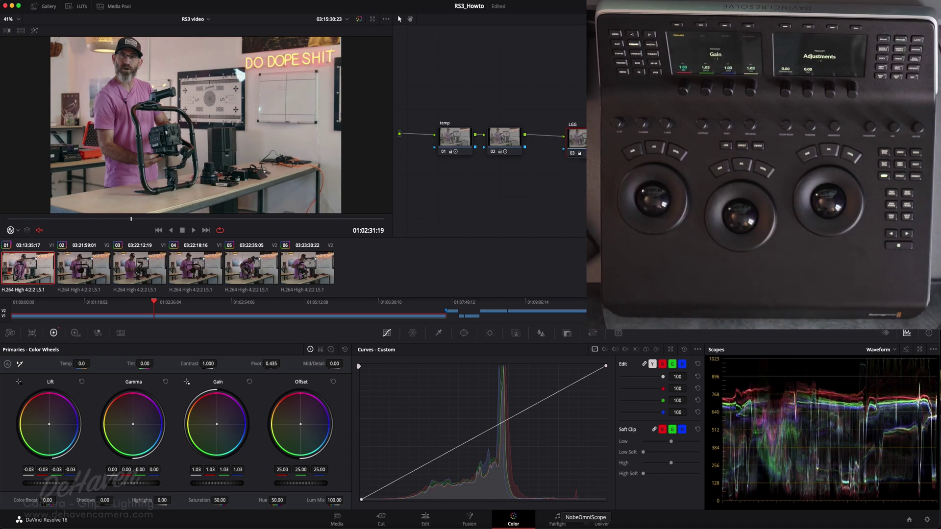
Bring up the Nobe OmniScope window from the Dock.
{"action": "left_click", "coordinate": [586, 518]}
Move the OmniScope window up and to the left.
{"action": "left_click_drag", "start_coordinate": [402, 173], "coordinate": [310, 60]}
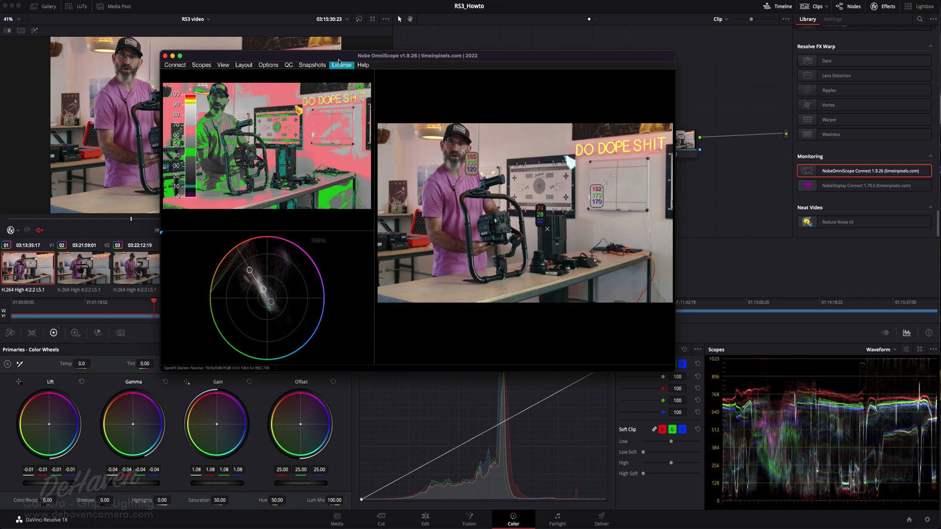
Drag the OmniScope window right over Resolve, then nudge it slightly left and higher.
{"action": "left_click_drag", "start_coordinate": [332, 56], "coordinate": [460, 57]}
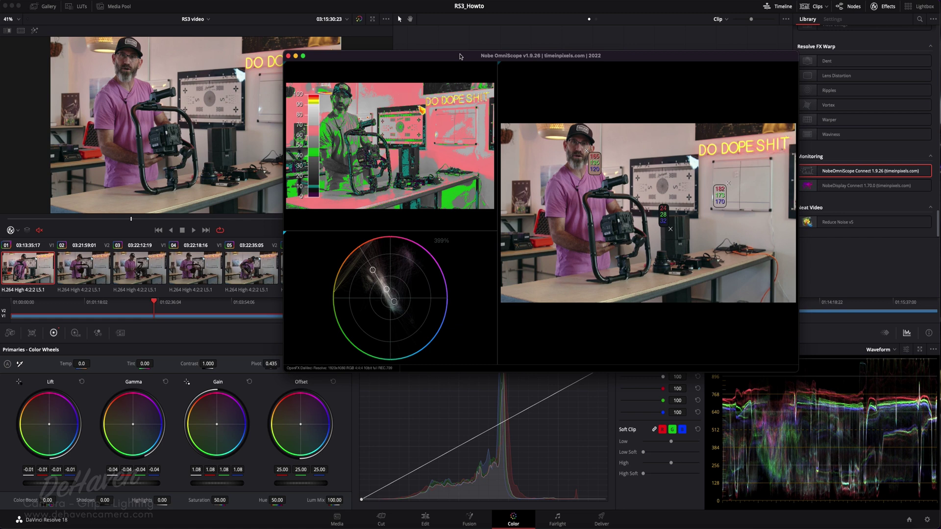
{"action": "left_click_drag", "start_coordinate": [460, 56], "coordinate": [433, 62]}
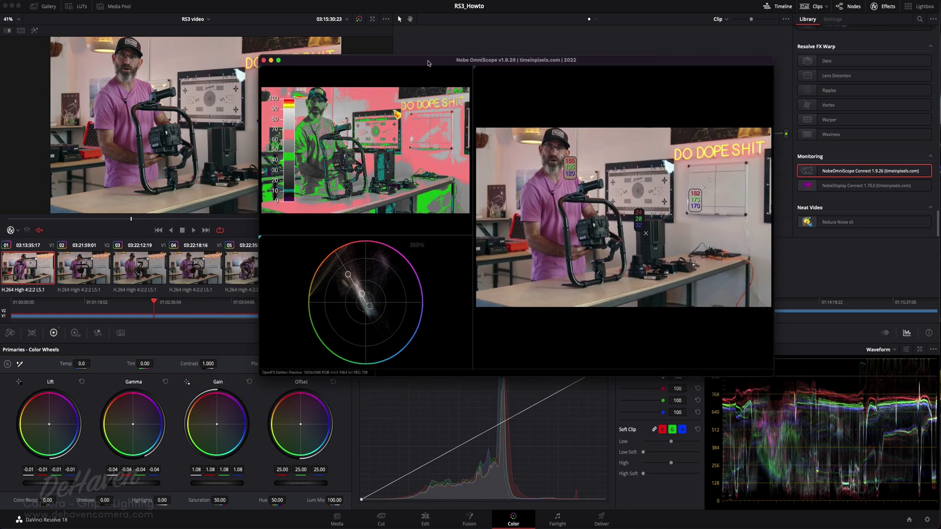
{"action": "left_click_drag", "start_coordinate": [428, 63], "coordinate": [409, 77]}
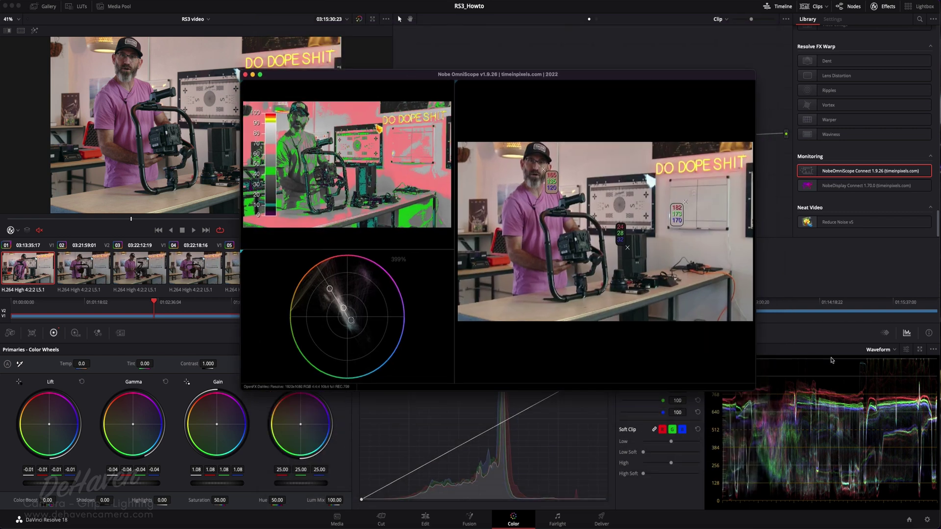
Switch Resolve's scope to the Vectorscope and the viewer to the colour sampling tool.
{"action": "left_click", "coordinate": [892, 351]}
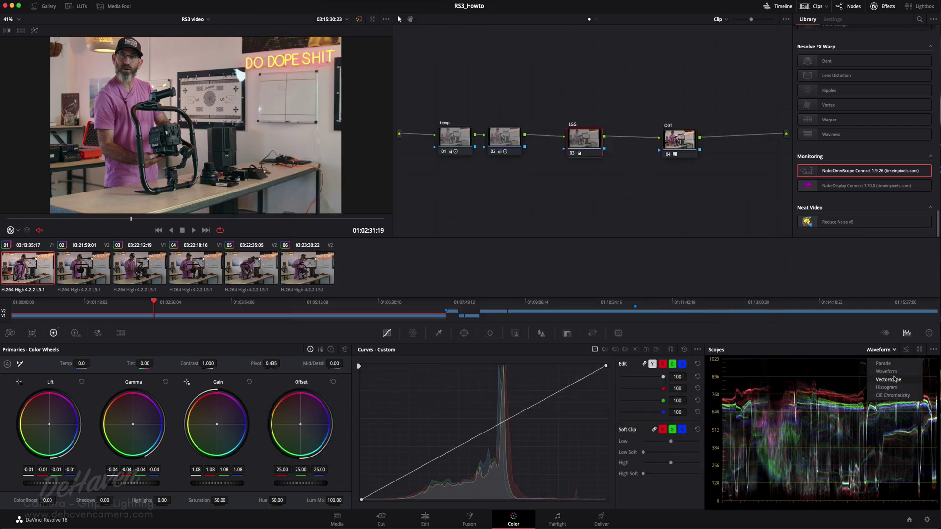
{"action": "left_click", "coordinate": [888, 380]}
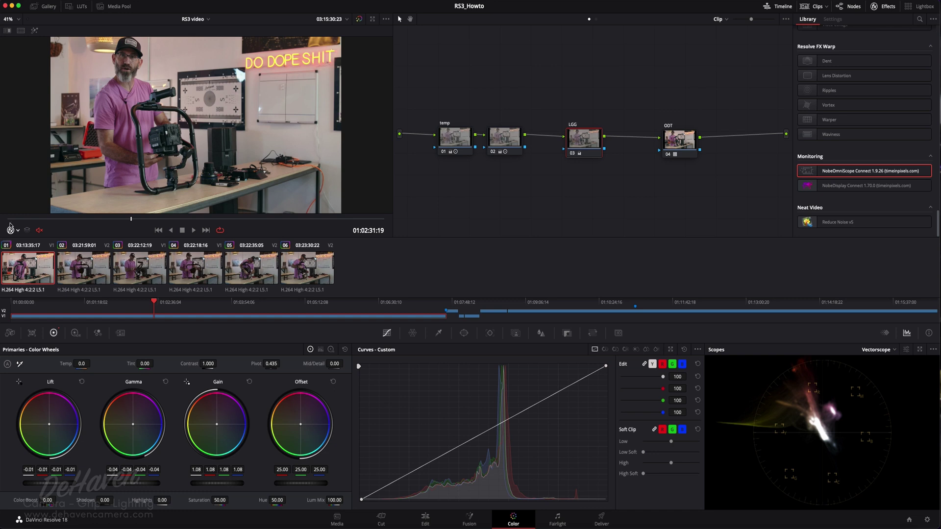
{"action": "left_click", "coordinate": [18, 230]}
{"action": "left_click", "coordinate": [27, 254]}
Turn on Show Skin Tone Indicator and Show 2x Zoom in the vectorscope settings.
{"action": "left_click", "coordinate": [906, 349]}
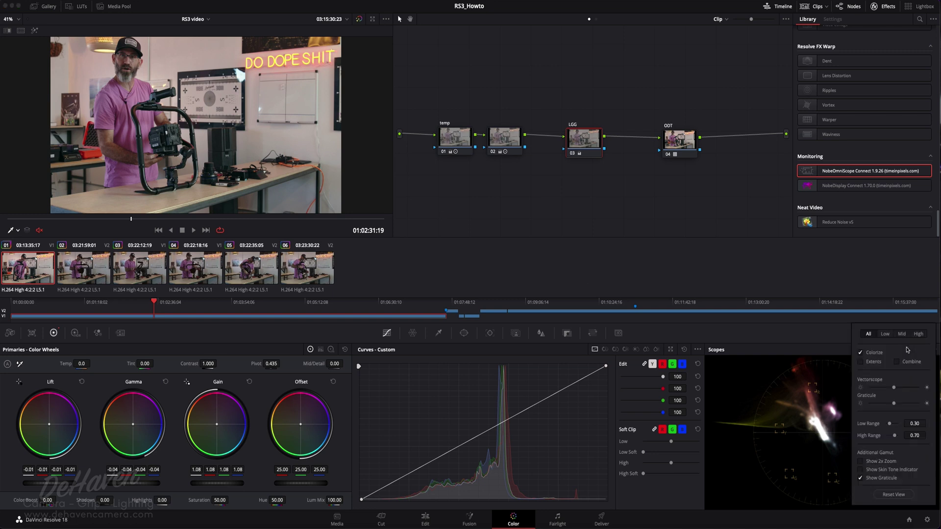
{"action": "left_click", "coordinate": [881, 470]}
{"action": "left_click", "coordinate": [861, 462]}
{"action": "left_click", "coordinate": [819, 430]}
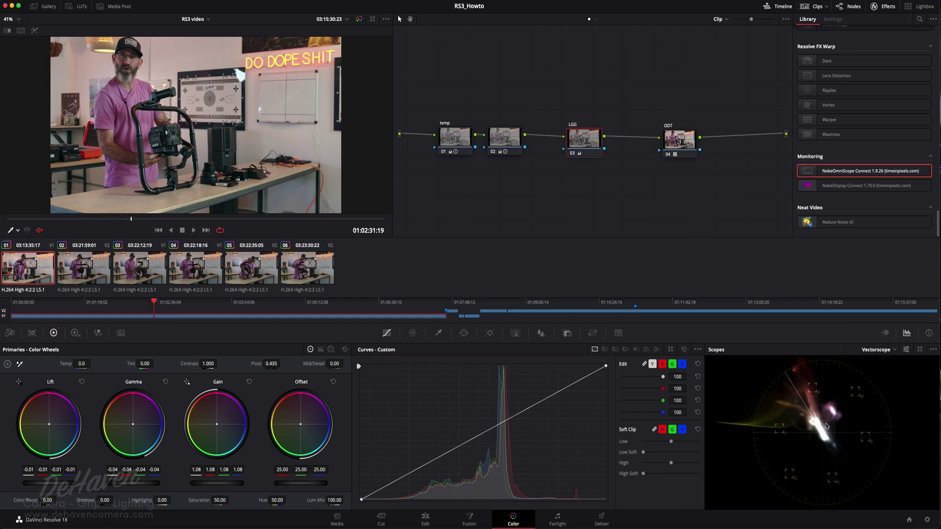